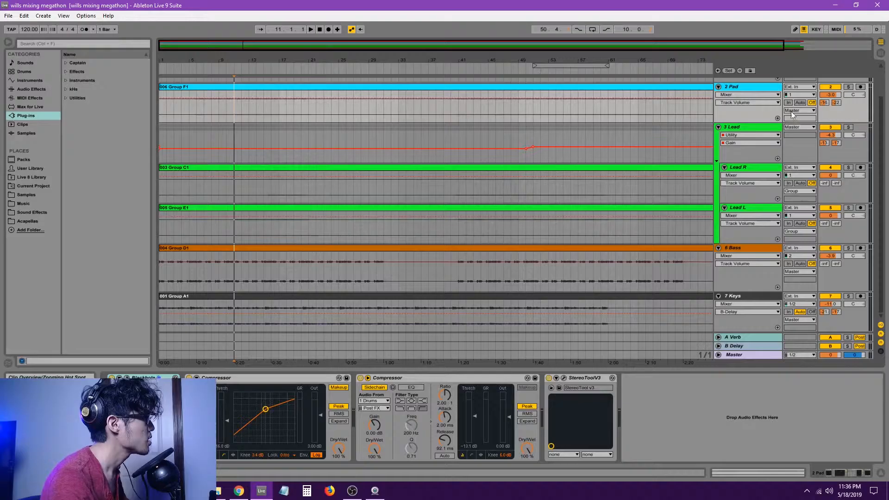
- Play the arrangement from bar 21, where the Drums clip's first waveform section begins
left_click_drag(883, 117, 880, 71)
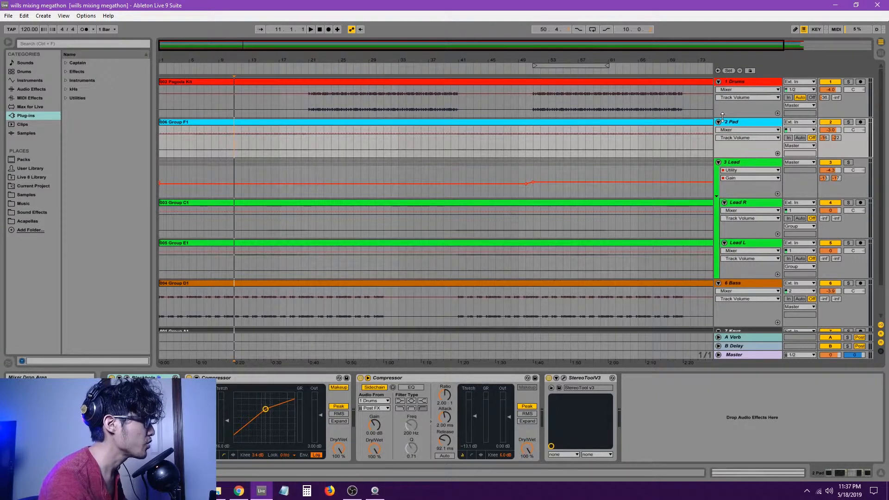
left_click(741, 83)
left_click(538, 81)
left_click(308, 100)
key("space")
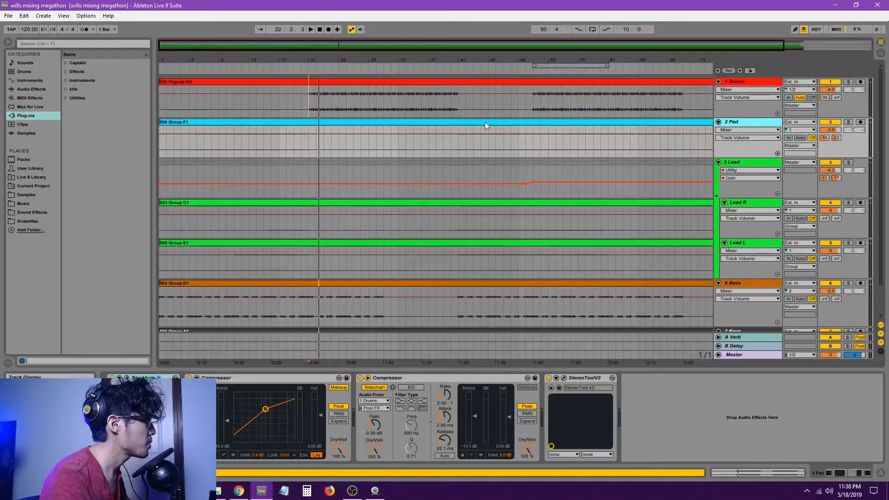
- Audition the arrangement from the Pad clip and the Lead R clip
left_click(486, 124)
key("space")
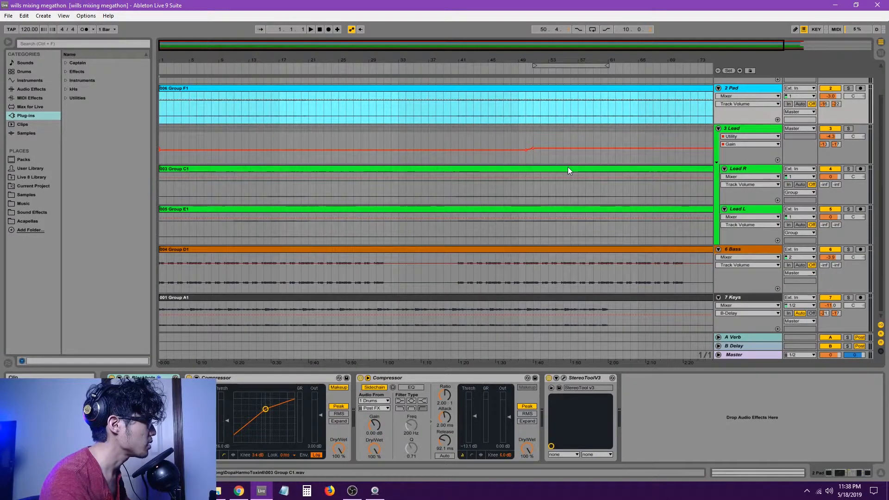
left_click(569, 169)
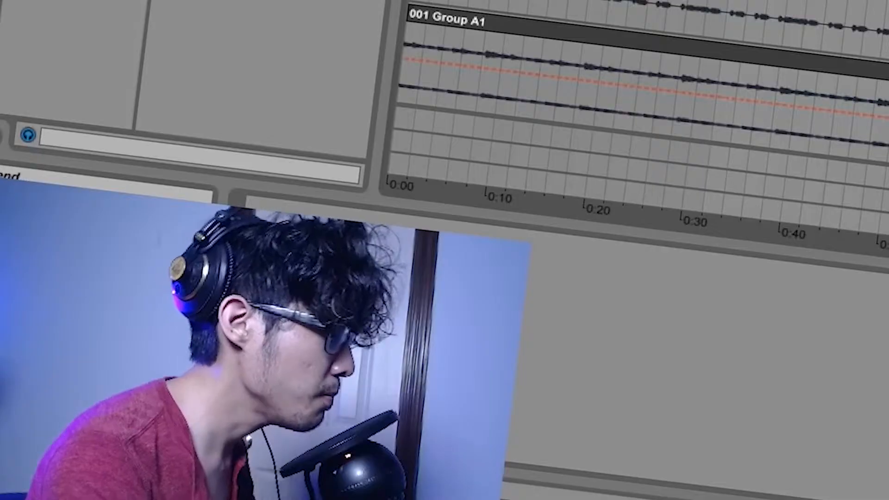
key("space")
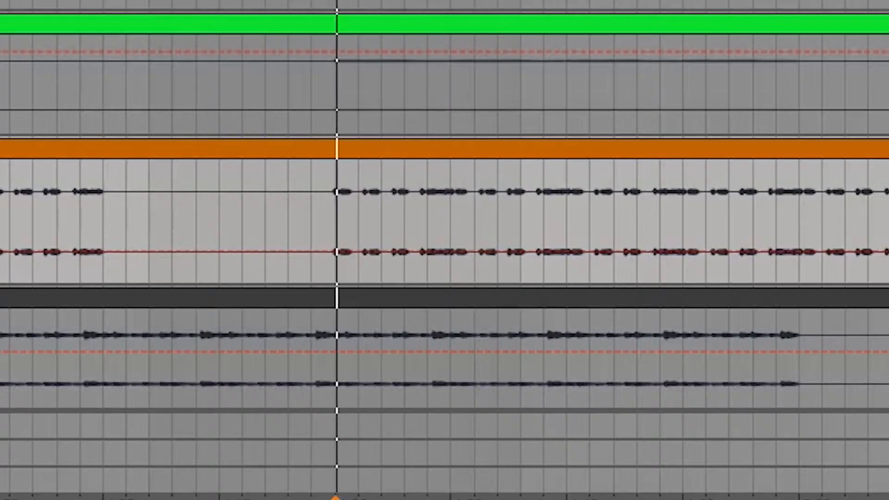
- Show the Keys track's device chain and play the arrangement from bar 41
left_click(793, 299)
scroll(793, 300, "up", 2)
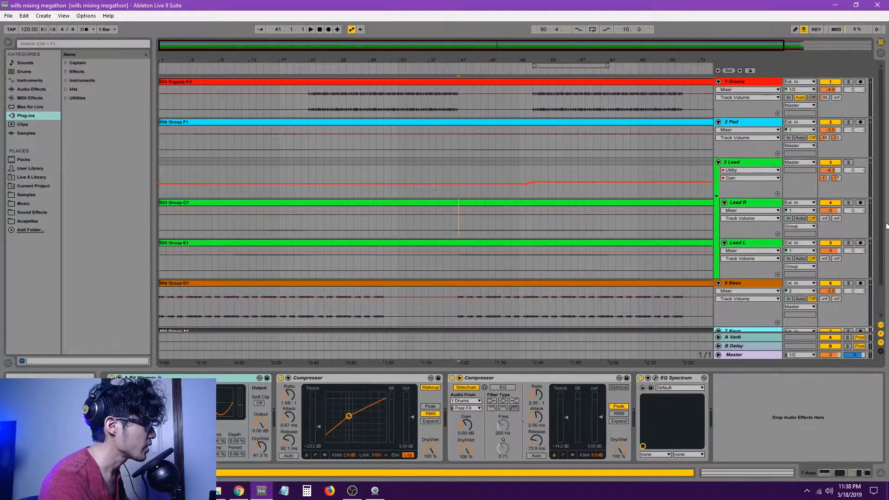
key("space")
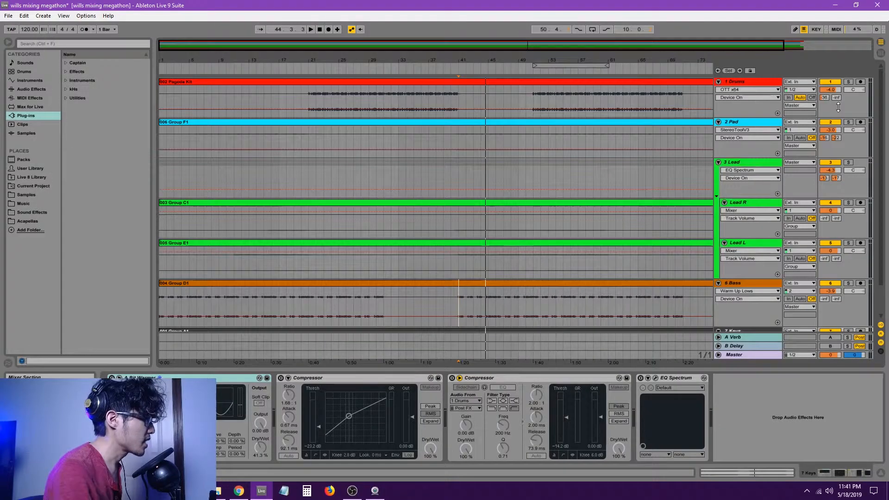
- Examine the Drums track's frequency spectrum in the SPAN analyser and close its window
left_click(755, 82)
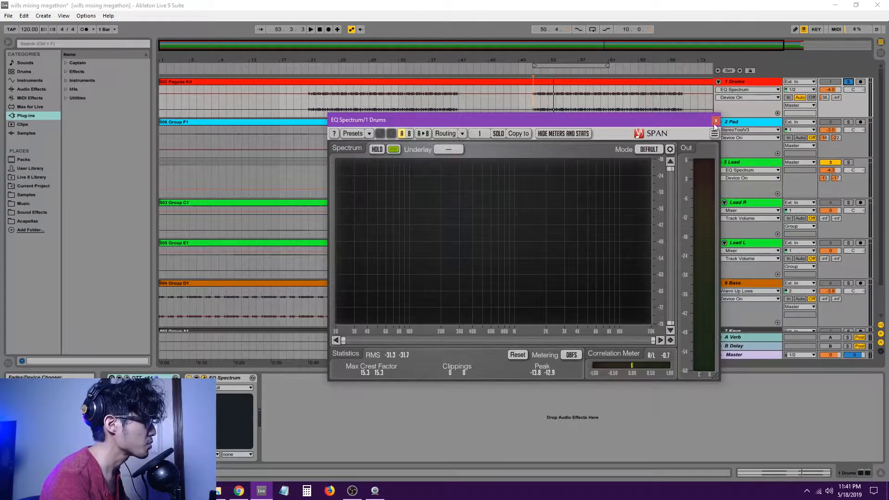
left_click(716, 121)
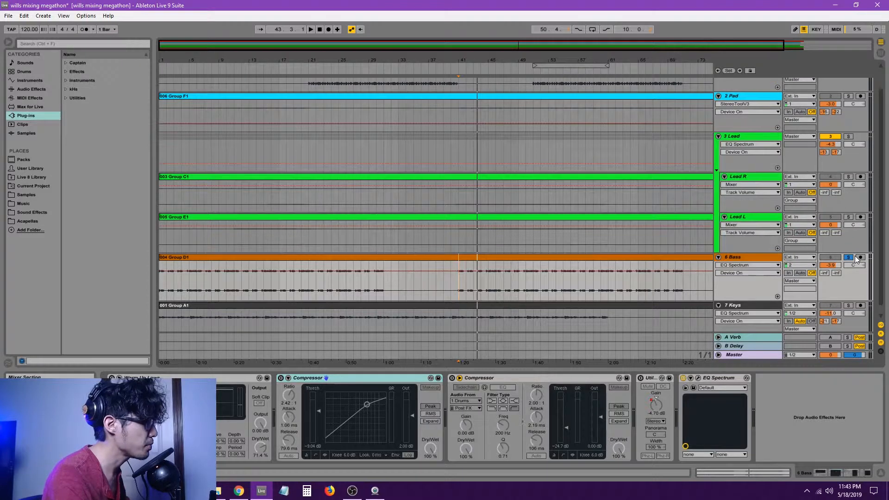
- Solo the Drums track and play it from bar 21
scroll(856, 259, "down", 1)
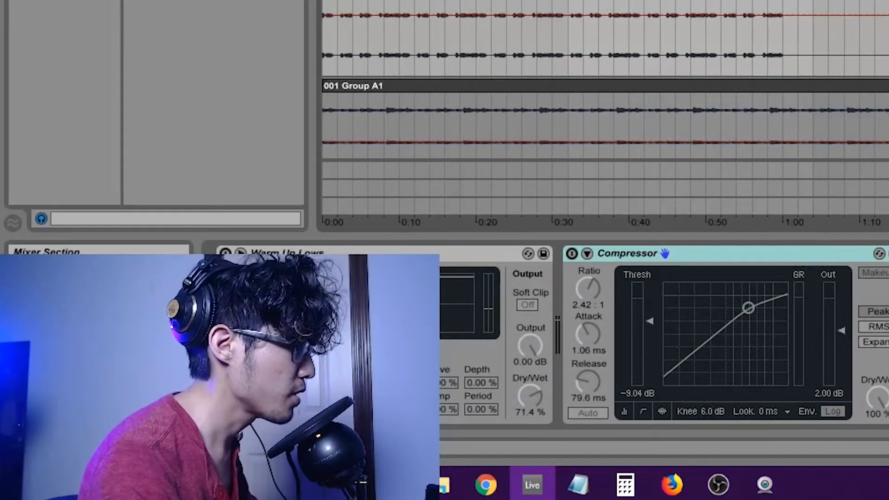
left_click(883, 86)
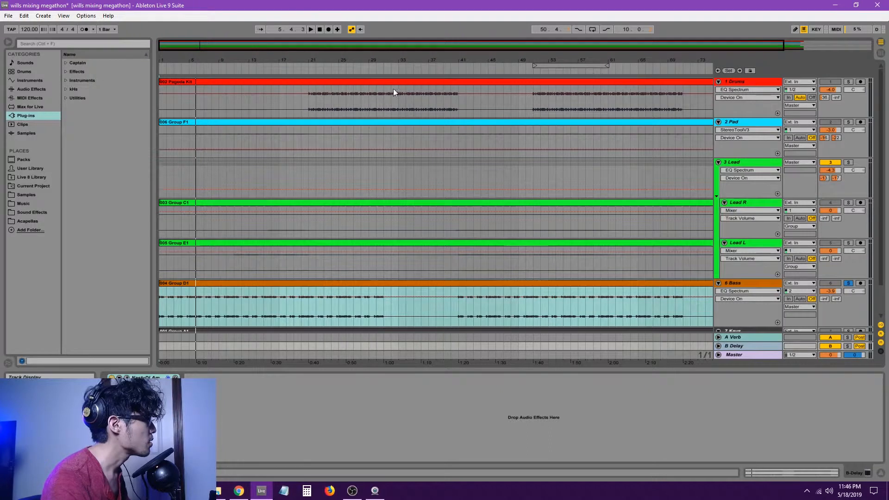
left_click(354, 93)
left_click(308, 99)
left_click(848, 81)
left_click(744, 81)
key("space")
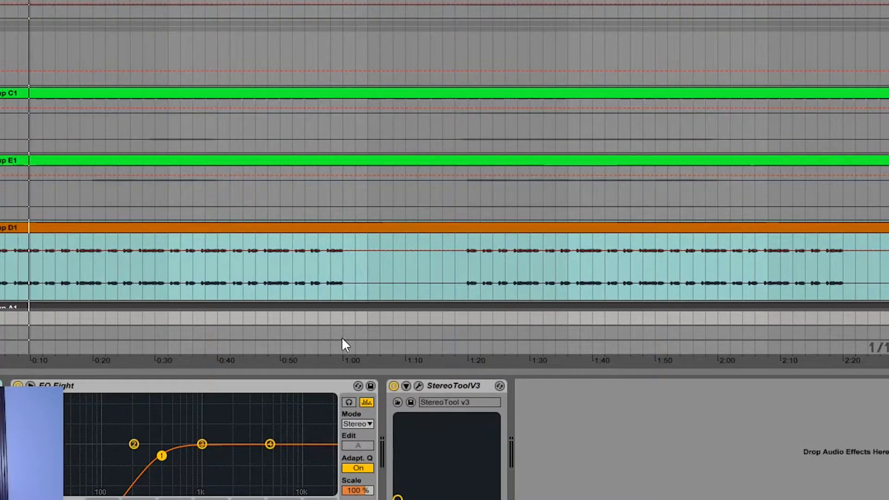
- Inspect StereoToolV3 on the Verb return and the NastyDLA settings on the Delay return, closing the delay window when done
left_click(417, 387)
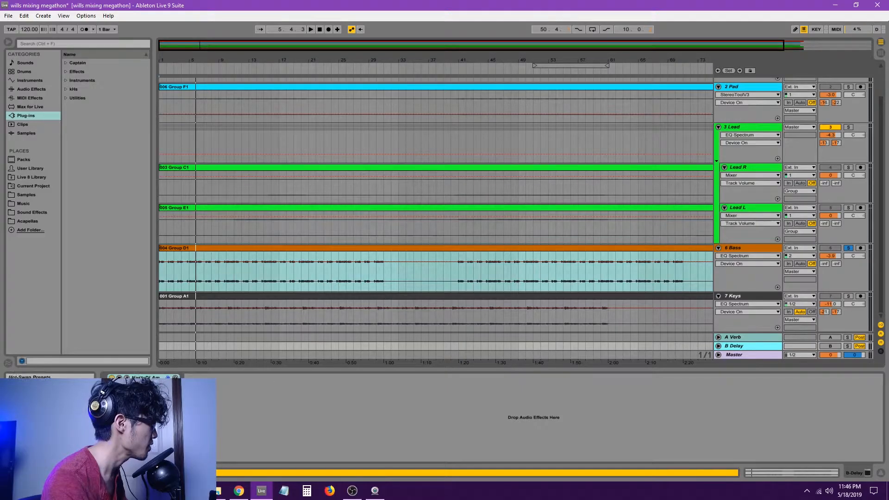
left_click(127, 378)
left_click_drag(509, 130, 482, 199)
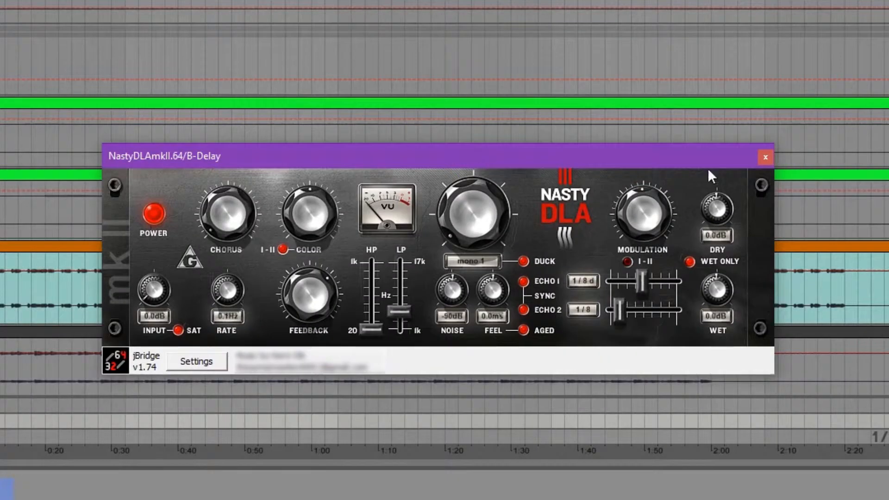
left_click(770, 155)
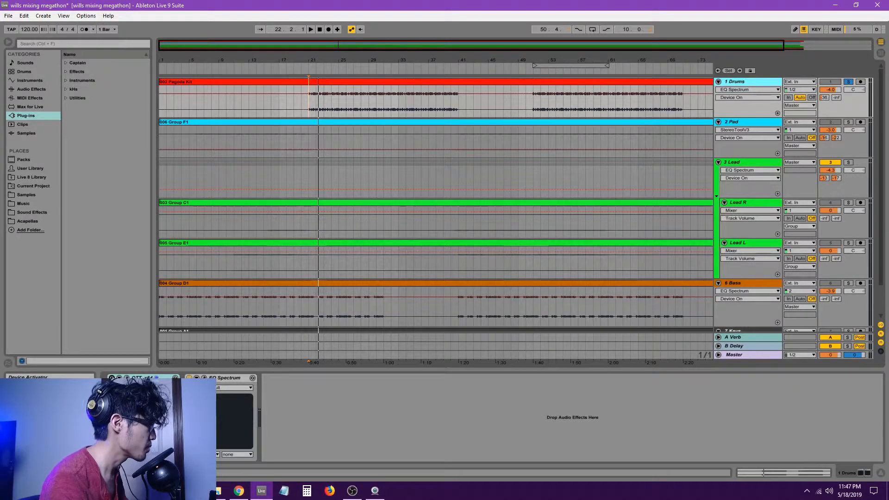
- Open the OTT compressor window on the Drums track and reposition it over the arrangement
left_click(175, 378)
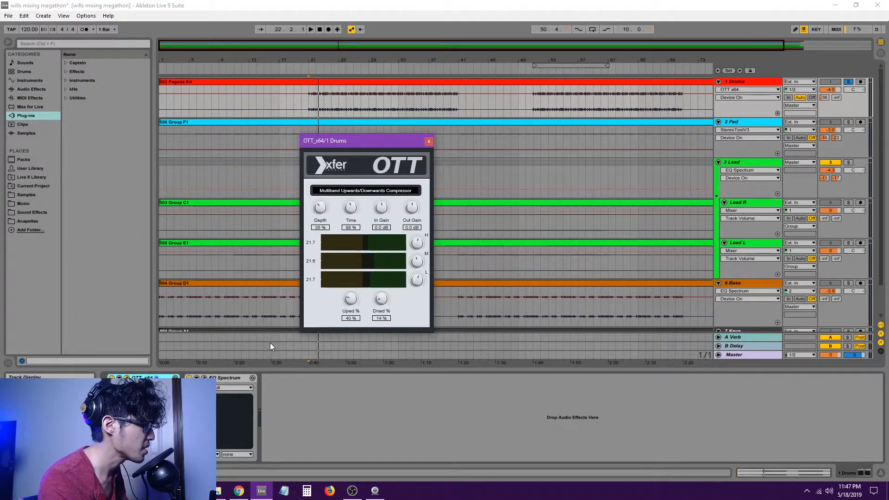
left_click_drag(380, 144, 388, 148)
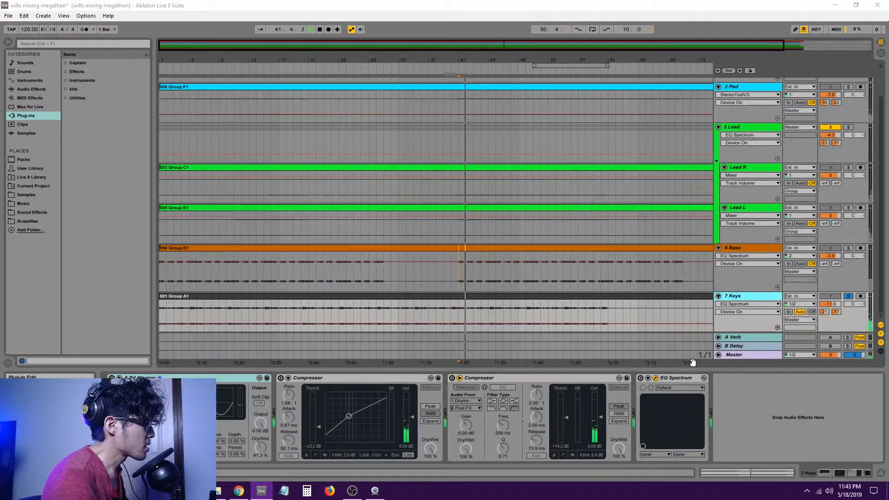
- Open the Keys track's EQ Spectrum analyser and place the playback start near the beginning of the Keys clip
left_click(655, 378)
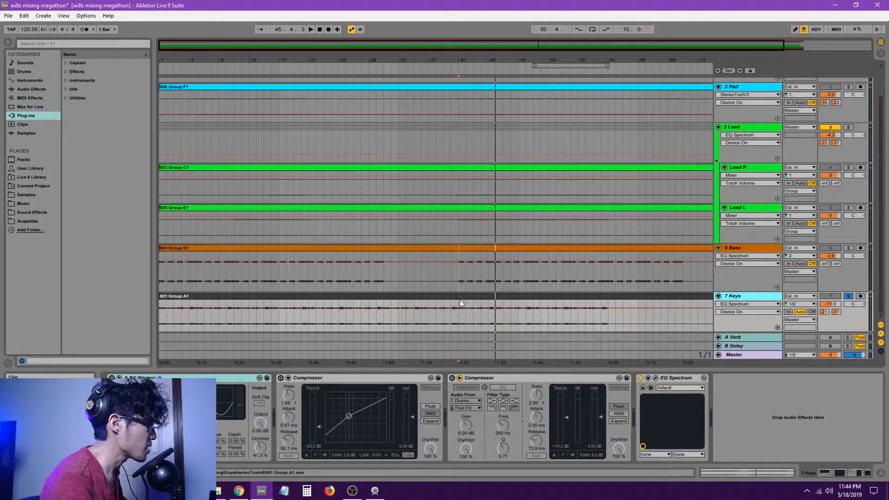
left_click(181, 311)
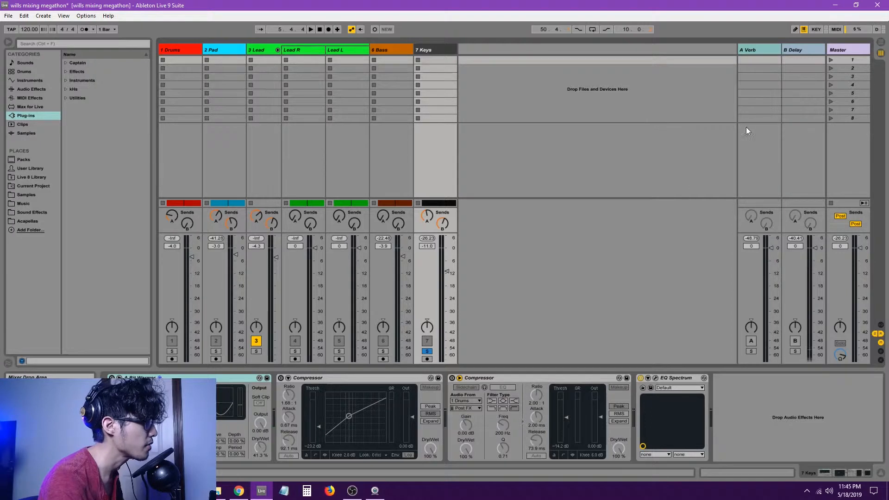
- Return to the Arrangement view and select the Bass clip
left_click(880, 49)
left_click(704, 289)
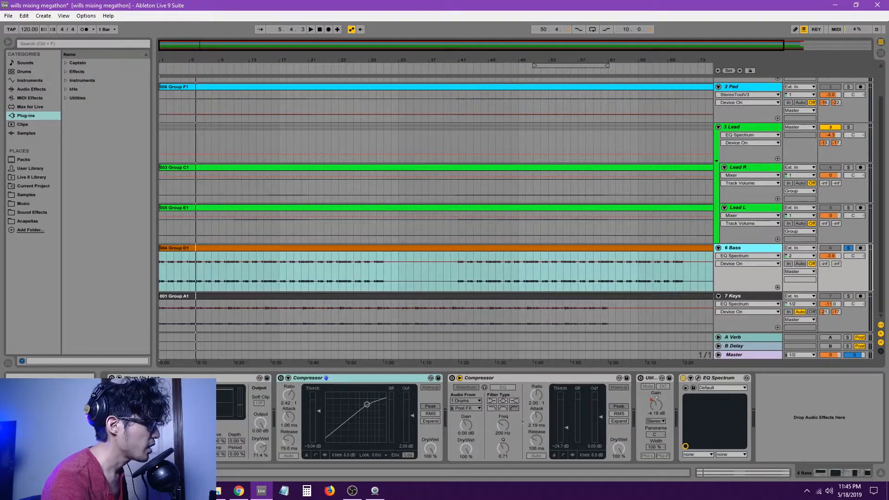
left_click_drag(883, 283, 885, 246)
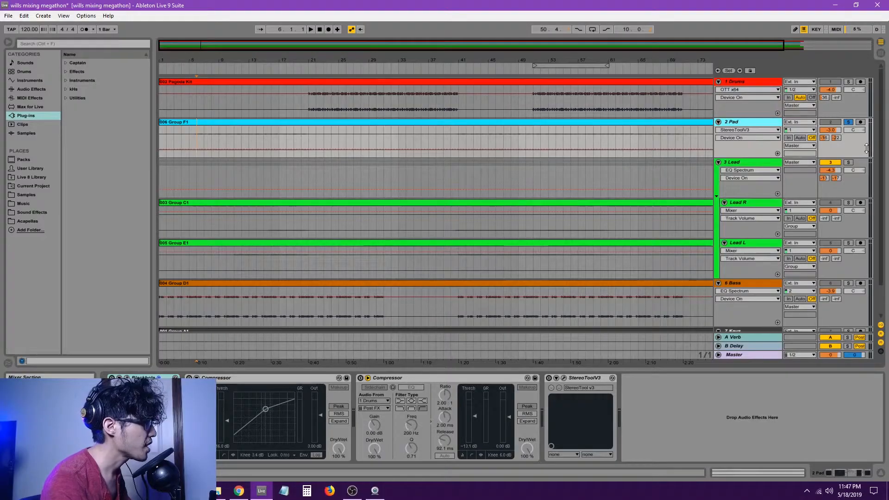
- Play the soloed Pad track with its Blackhole settings open, and try lowering the first compressor's threshold
key("space")
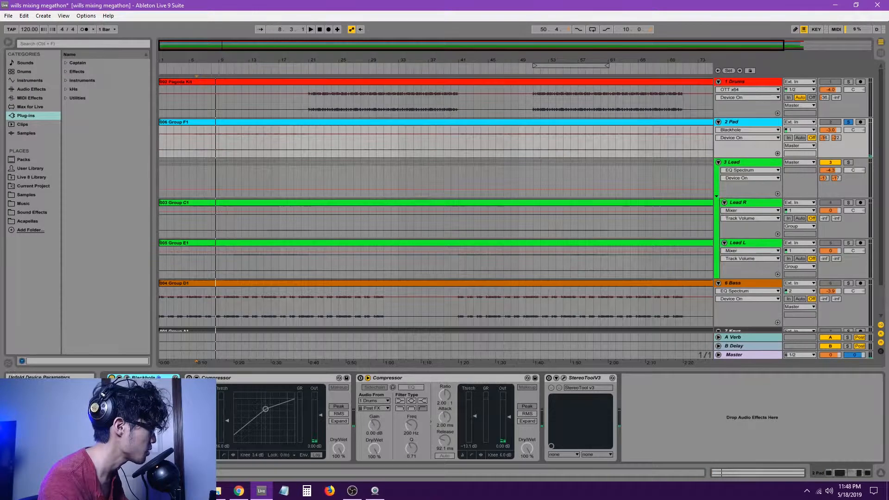
left_click(126, 378)
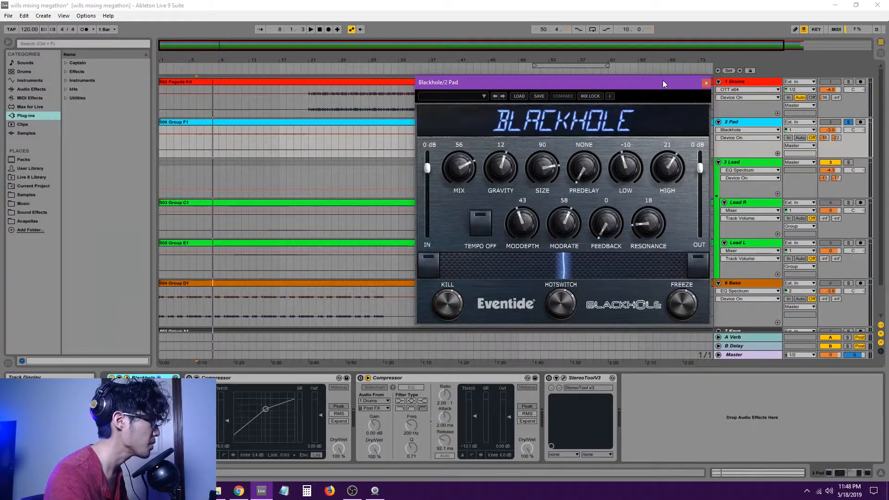
left_click(280, 376)
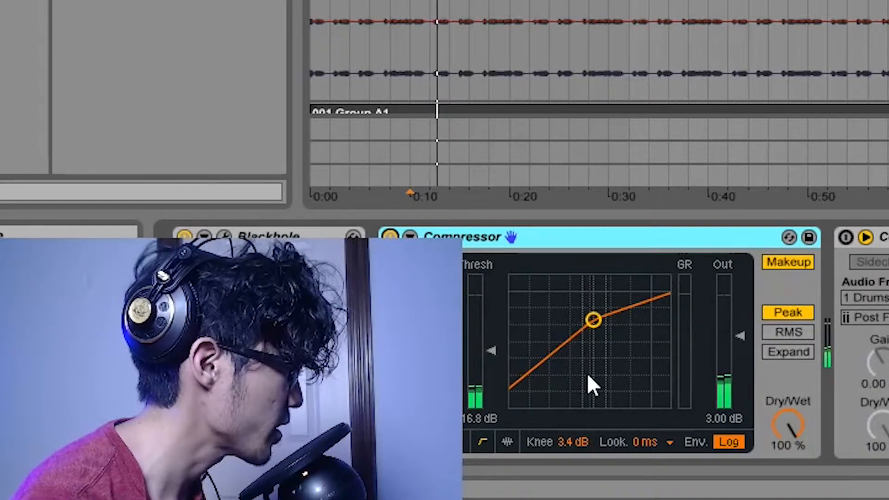
left_click_drag(496, 351, 497, 381)
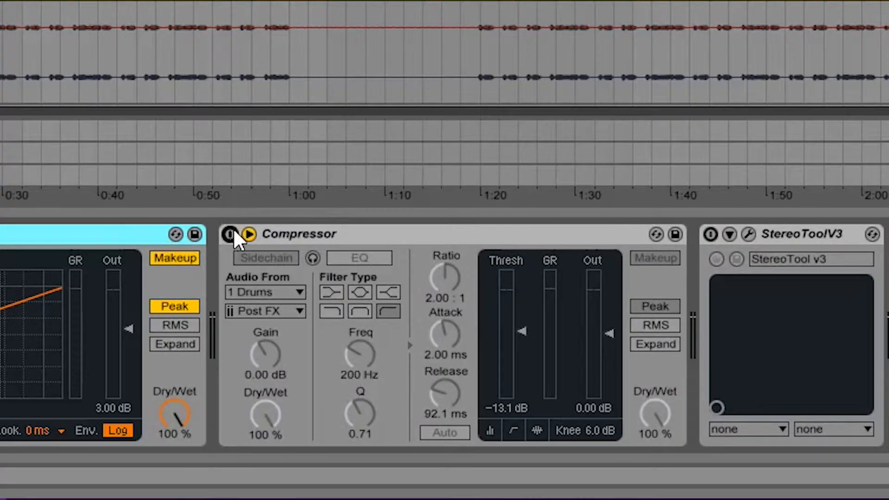
- Turn on the Pad track's drum-sidechained compressor and open its StereoToolV3 device
left_click(231, 233)
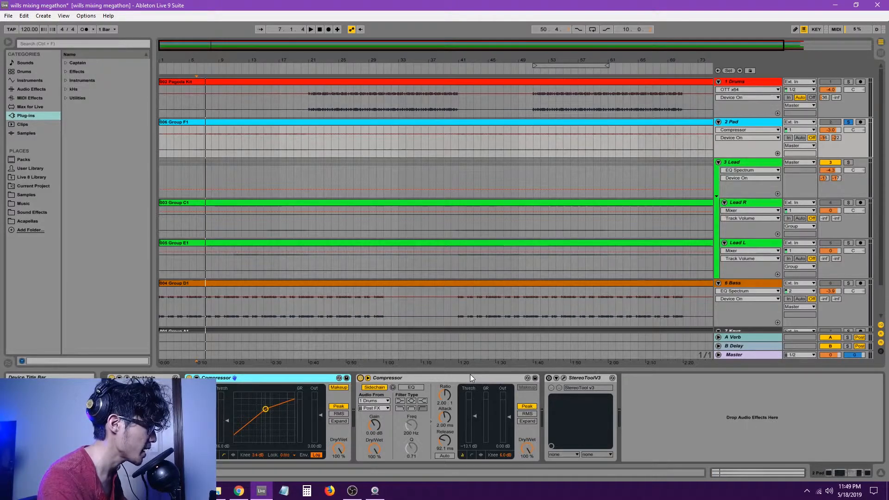
left_click(564, 378)
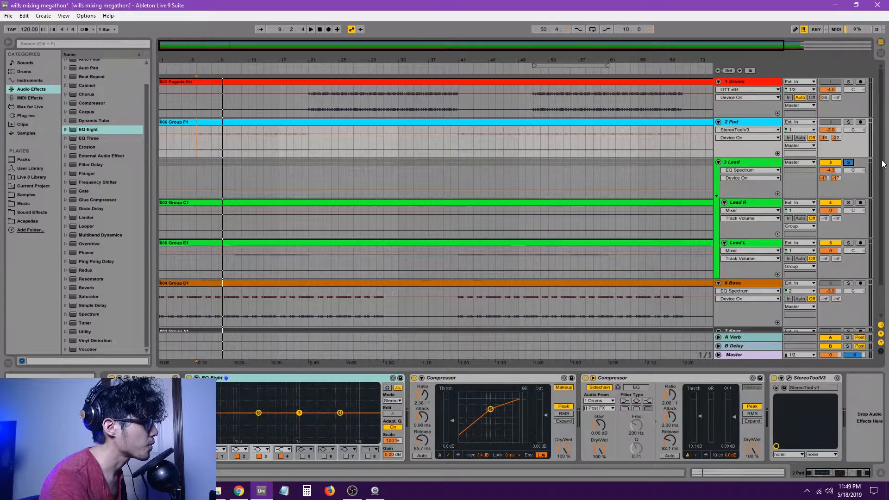
- Show the Lead group's device chain and go through its Hot Tubes and Glue Compressor devices
scroll(883, 163, "down", 2)
left_click(813, 151)
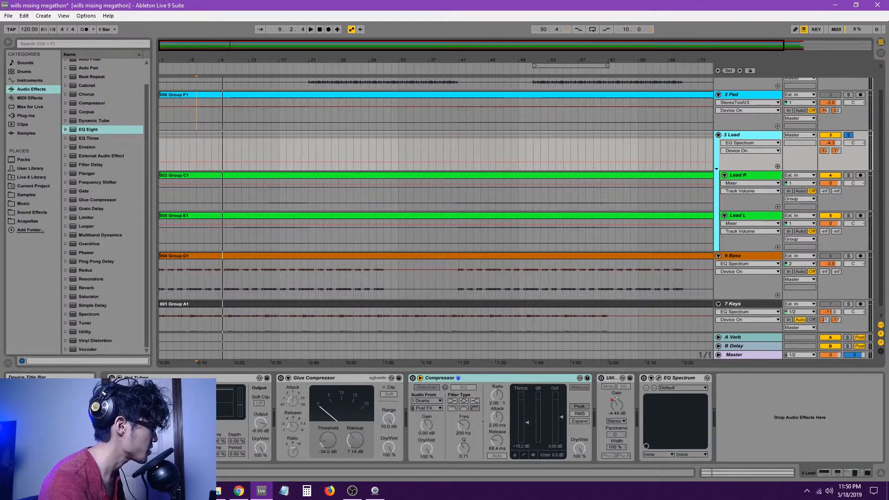
left_click(152, 378)
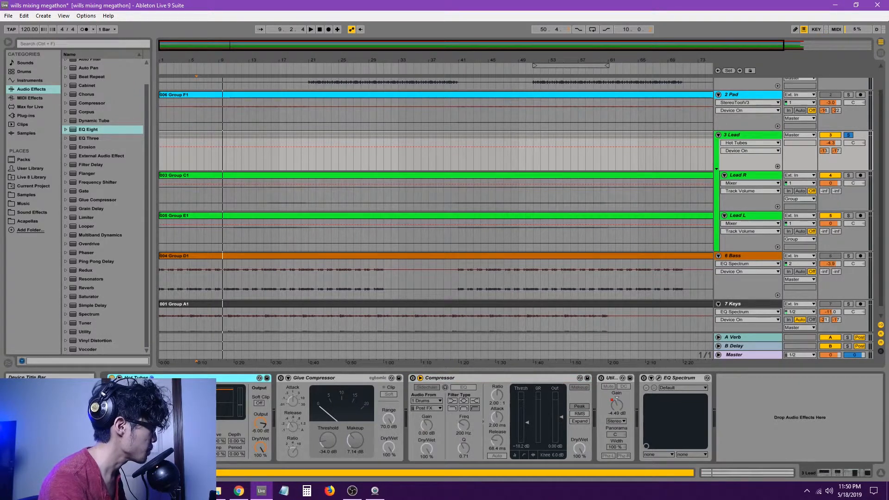
left_click(341, 379)
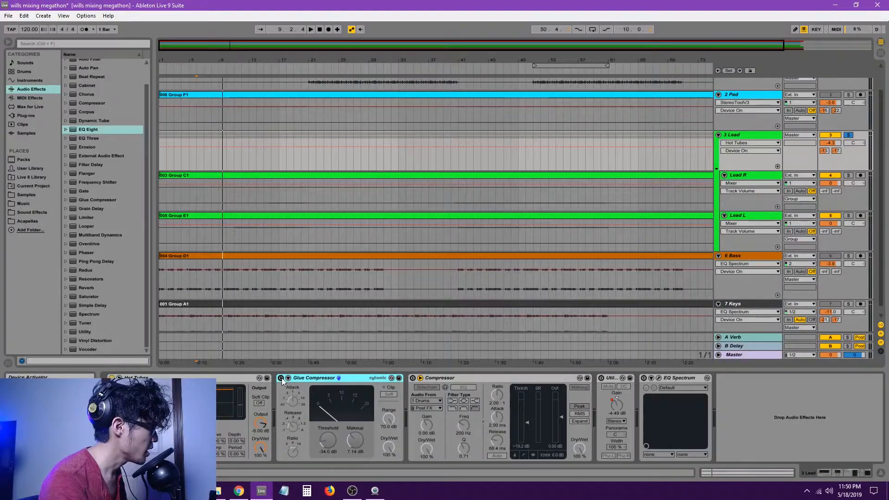
- Check the Lead L and Lead R tracks, and turn on the Lead group's drum-sidechained compressor
left_click(761, 215)
left_click(760, 176)
left_click(750, 136)
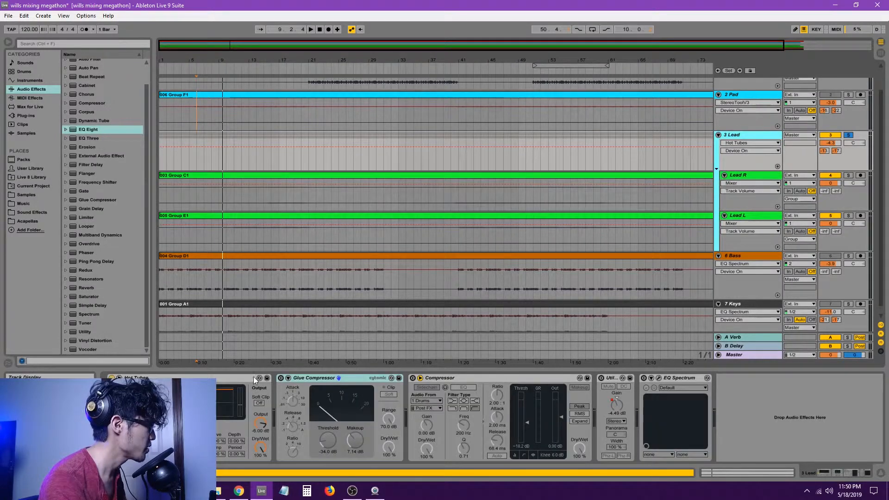
left_click(412, 378)
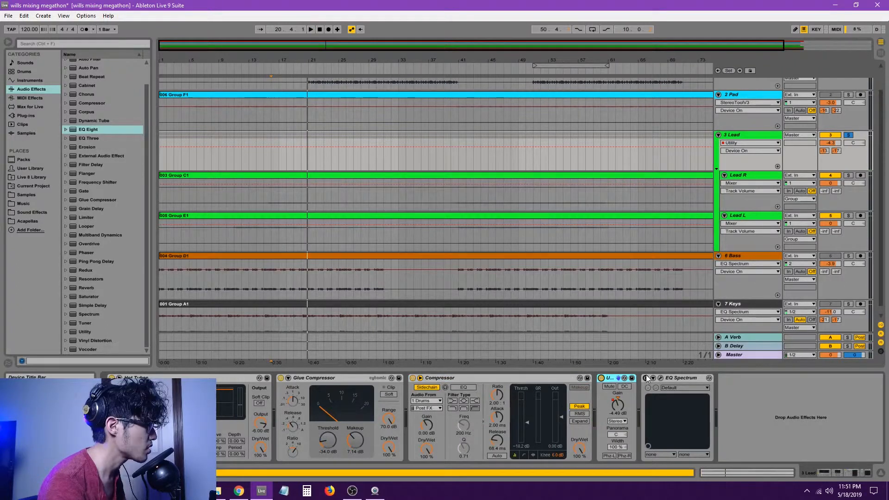
- Display the Utility device's Gain automation on the Lead group track
left_click(609, 381)
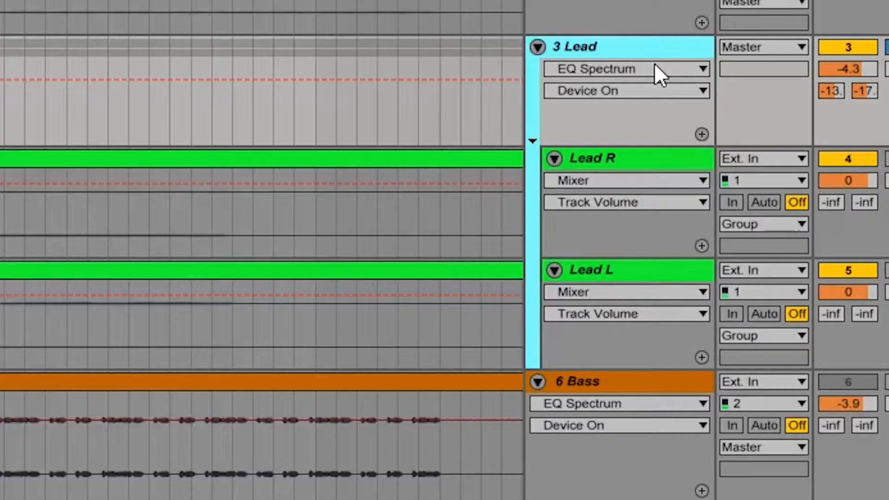
left_click(760, 143)
left_click(762, 176)
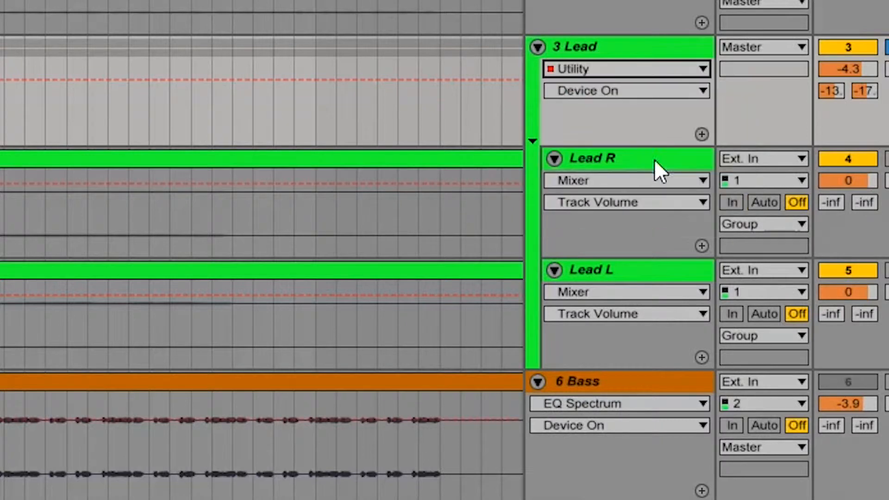
left_click(635, 90)
left_click(632, 129)
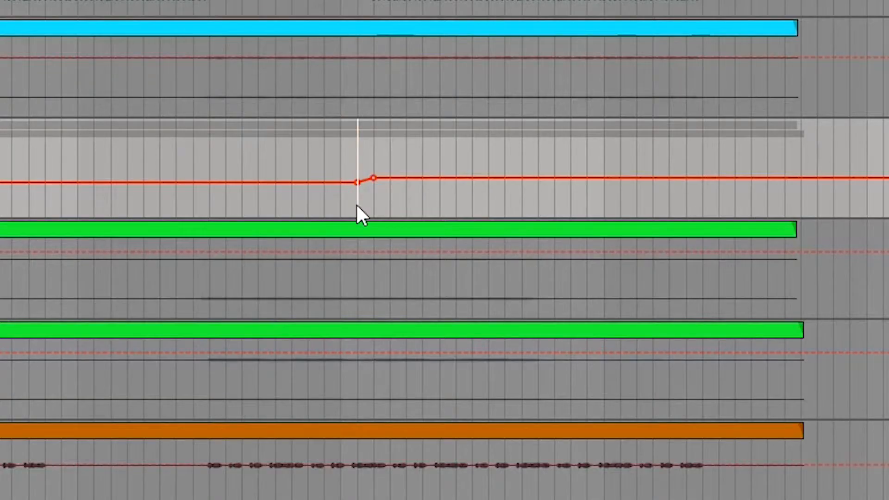
- Examine the rise in the Lead group's Utility Gain automation just before bar 50
left_click(373, 200)
left_click(357, 195)
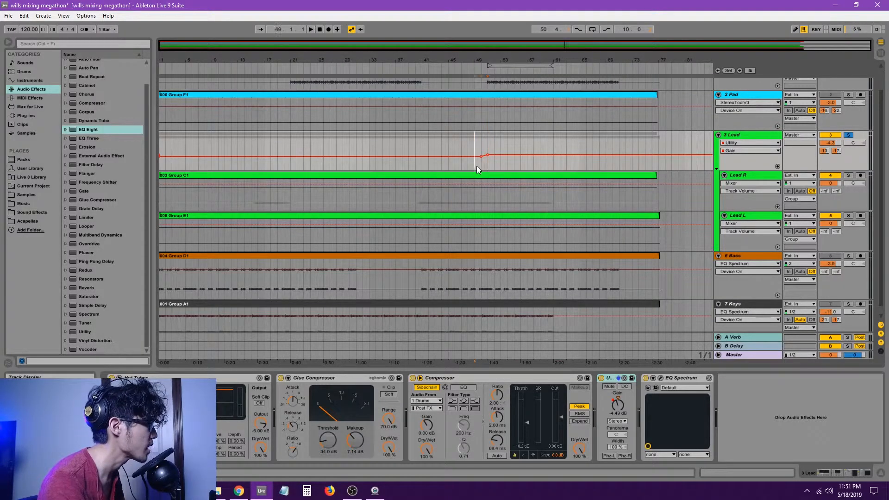
left_click(481, 164)
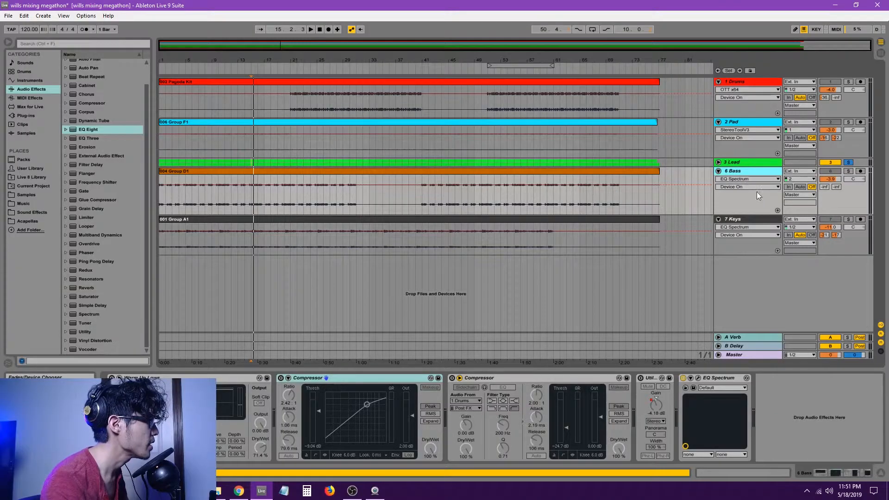
- Solo the Bass track and go through its device chain, including the Compressor and the drum-sidechained Compressor
left_click(849, 170)
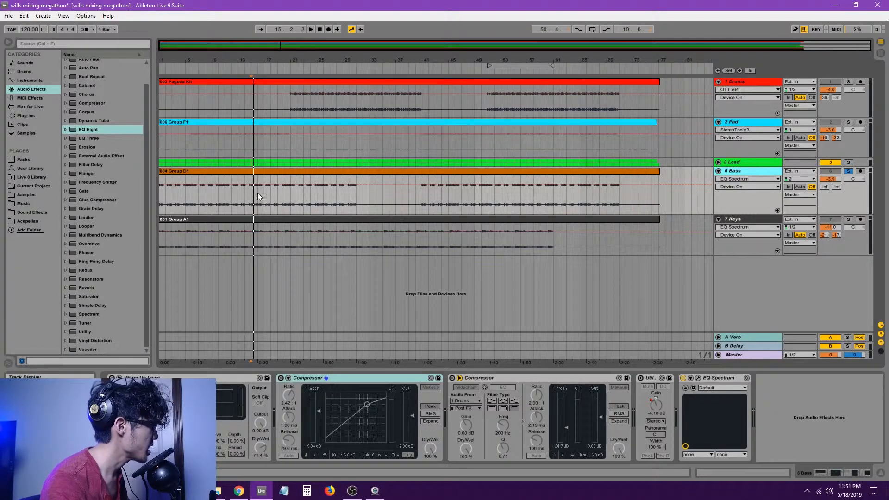
left_click(198, 379)
left_click(337, 378)
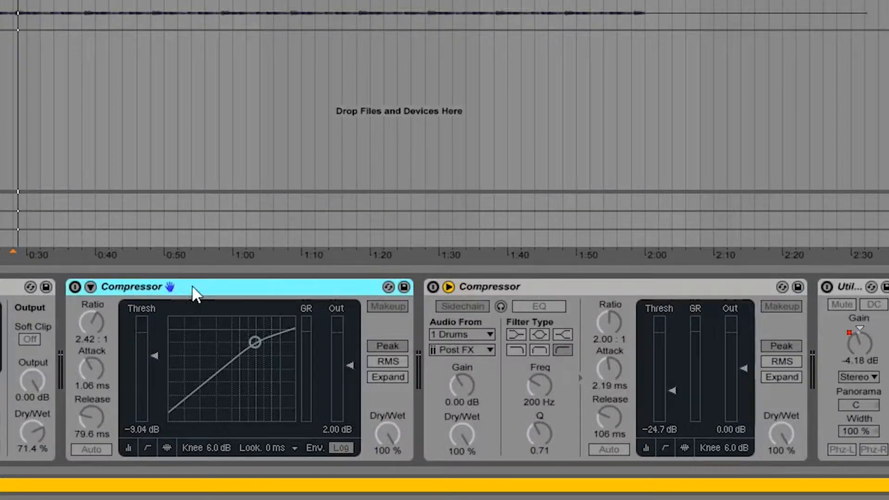
left_click(500, 287)
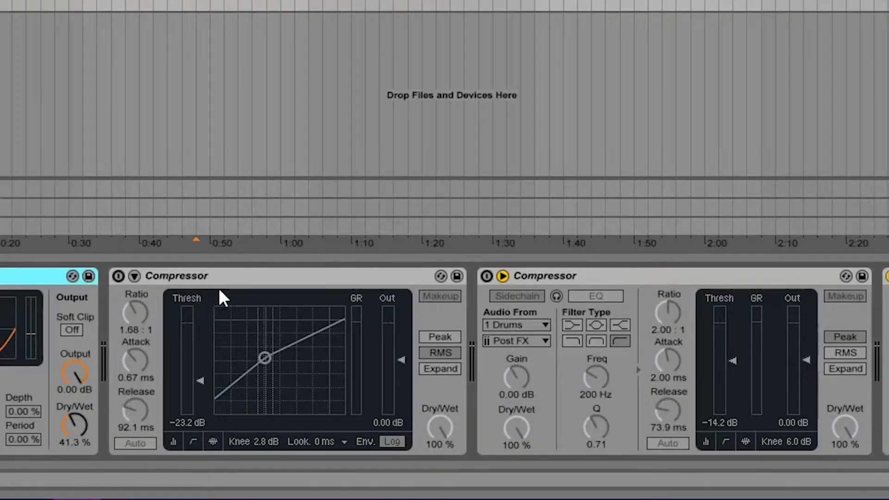
- Turn on the Keys track's Compressor and its drum-sidechained Compressor
left_click(169, 293)
left_click(119, 276)
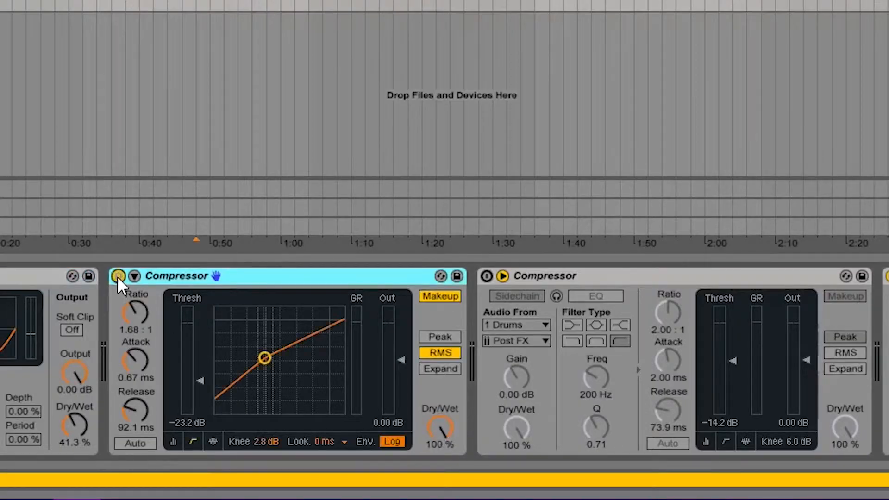
left_click(486, 276)
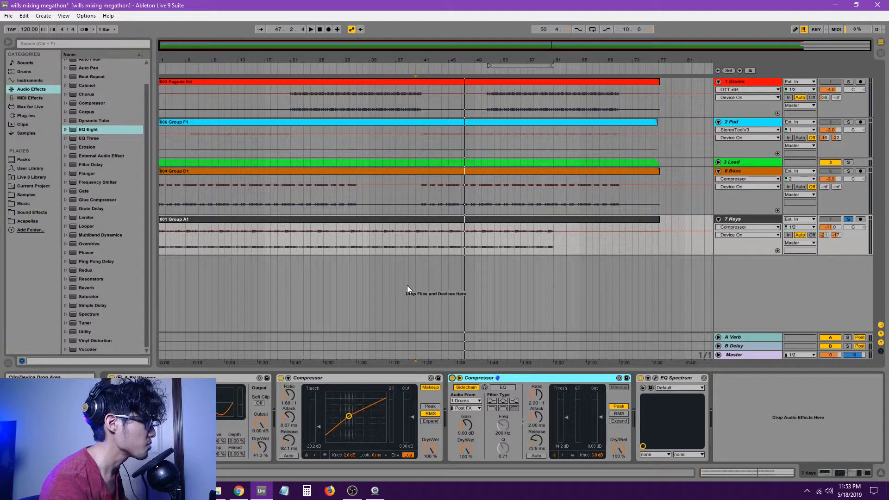
- Play back the Keys track from around bar 44 and listen to it in the full mix
left_click(443, 237)
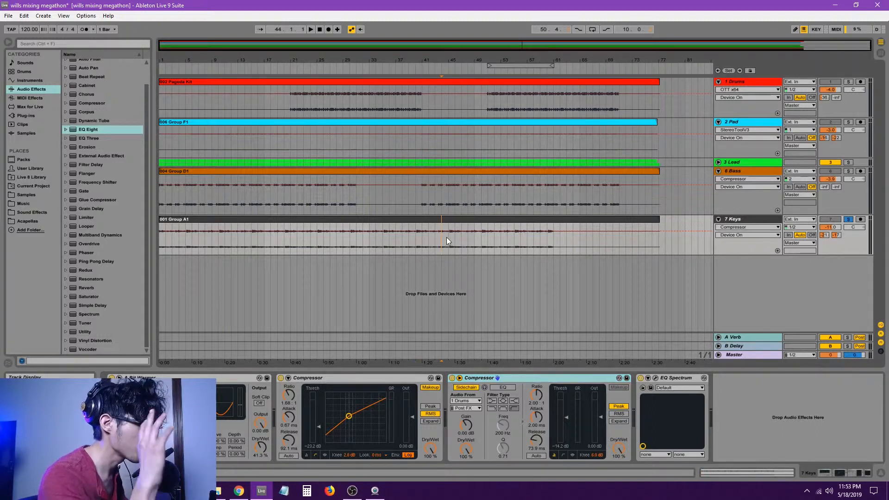
key("space")
key("space")
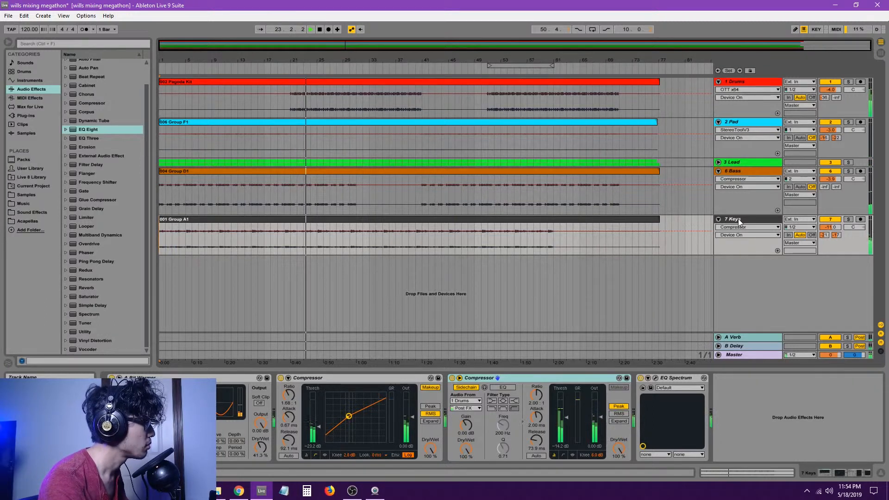
key("space")
- Select the Drums track and its clip, and open the track's OTT plug-in
left_click(771, 81)
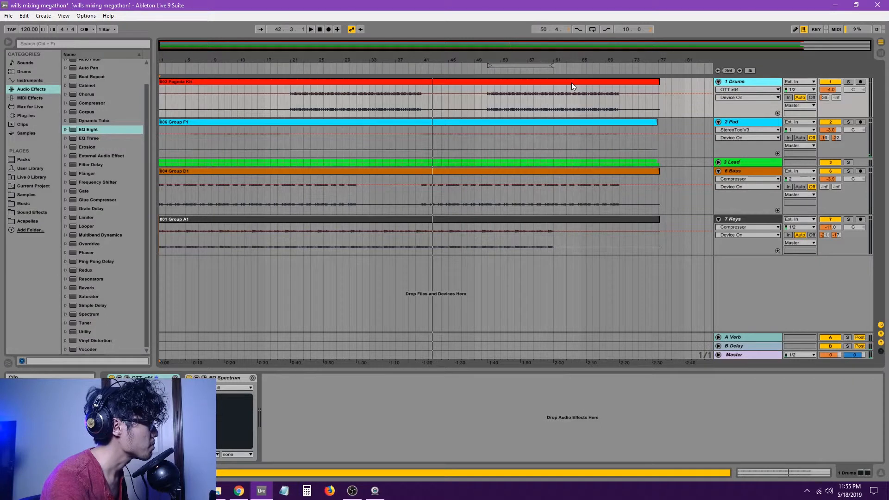
left_click(571, 83)
left_click(126, 378)
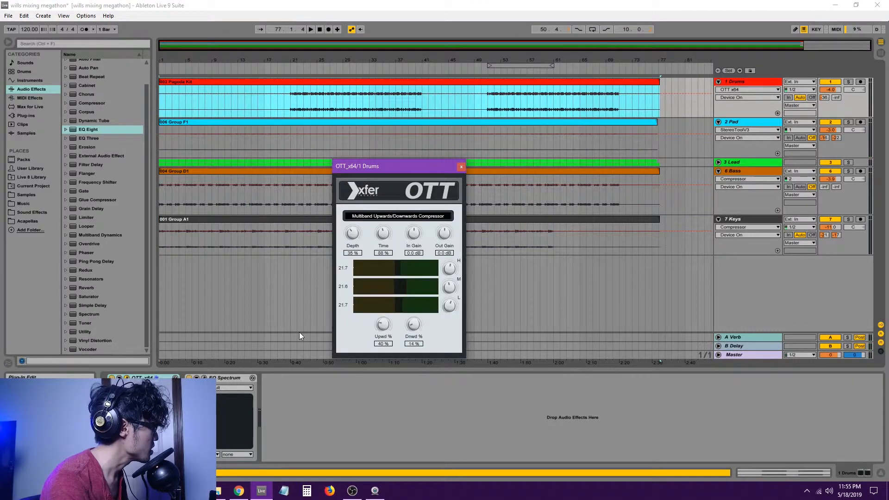
- Vary the OTT Depth on the Drums track during playback, trying values such as 36 %, 16 %, 24 % and 29 %
mouse_move(351, 234)
left_mouse_down()
mouse_move(357, 259)
mouse_move(356, 230)
left_mouse_up()
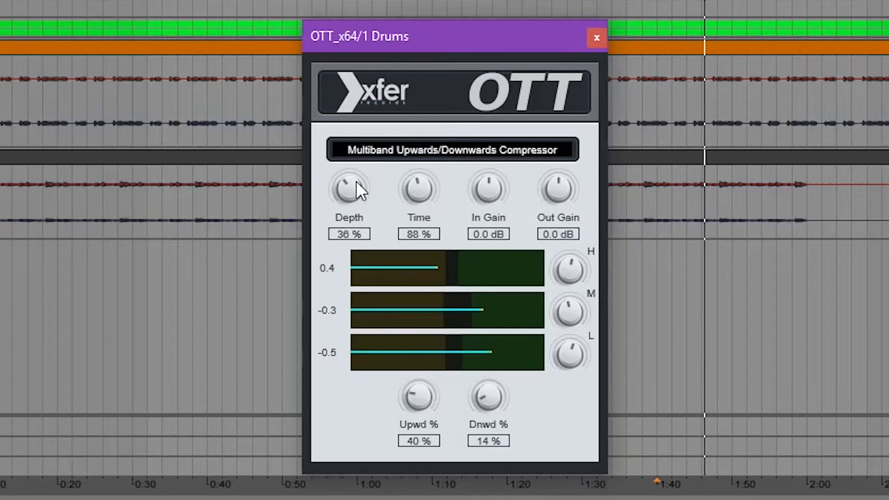
left_click_drag(357, 181, 357, 210)
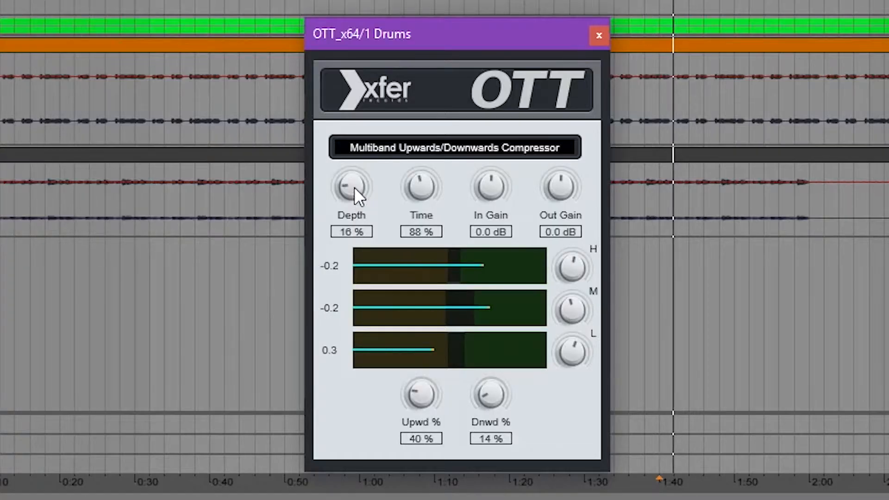
mouse_move(354, 187)
left_mouse_down()
mouse_move(355, 159)
mouse_move(343, 195)
mouse_move(350, 190)
left_mouse_up()
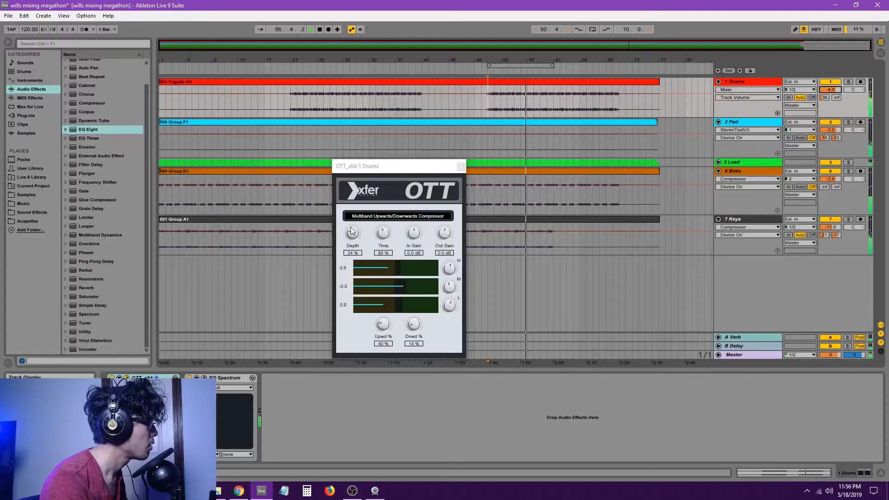
left_click(353, 234)
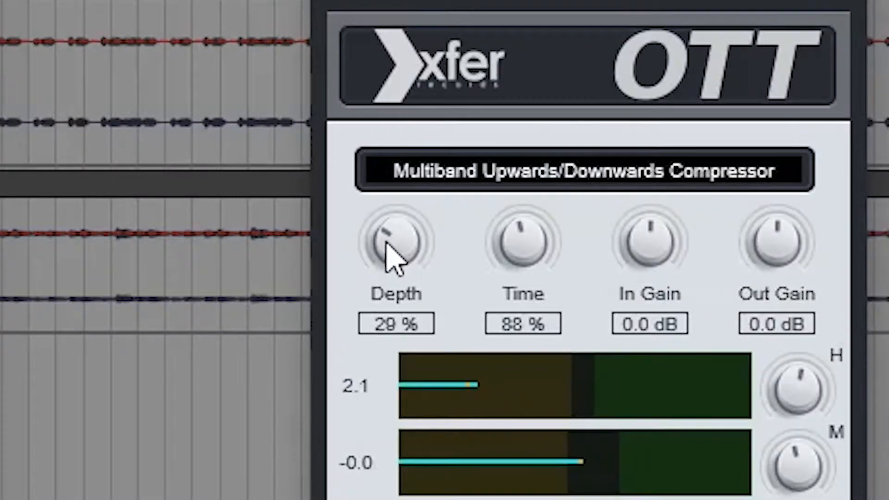
left_click_drag(361, 187, 359, 190)
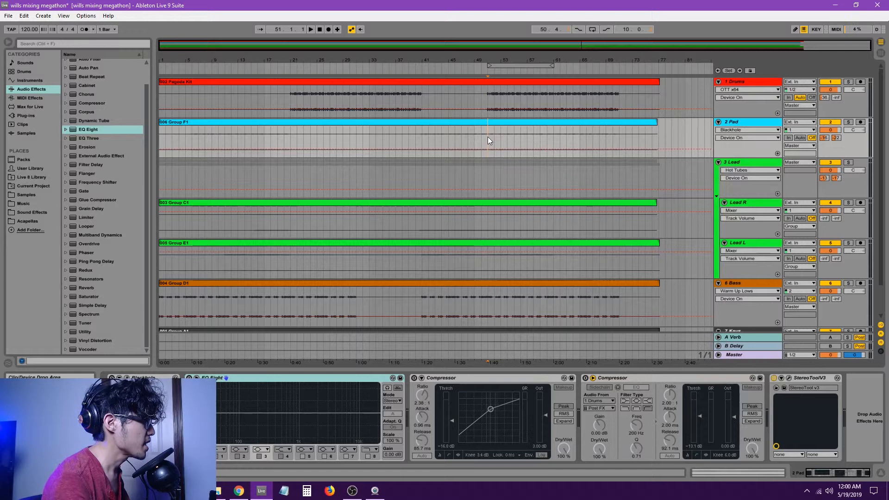
- Play the unprocessed mix from bar 51 for the before comparison
key("space")
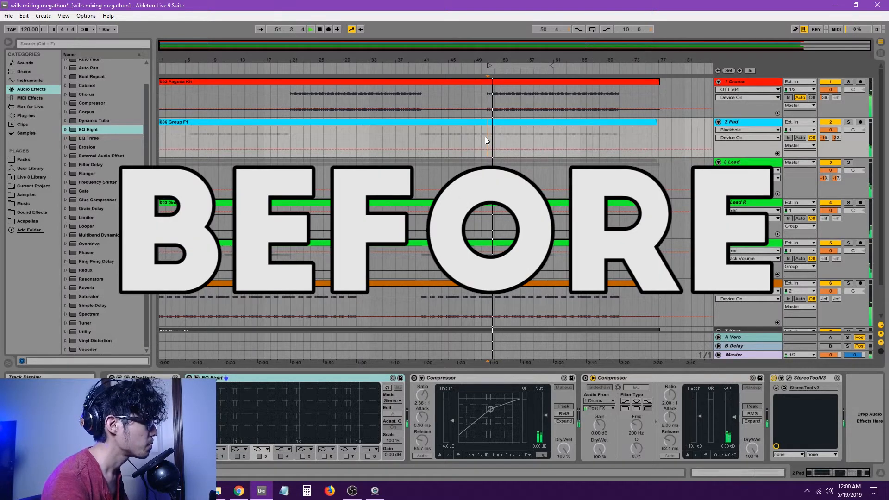